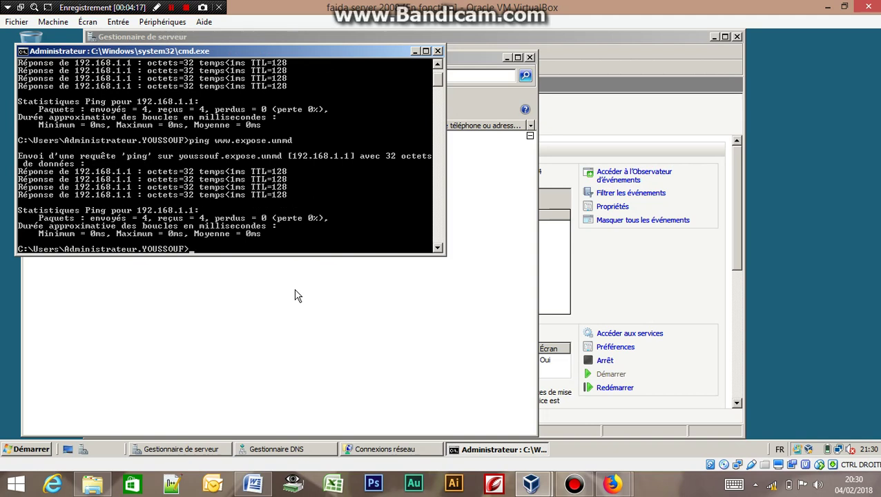
Step: Test name resolution and connectivity by running ping youssouf.expose.unmd in the command prompt
{"action": "type", "text": "ping youssouf."}
{"action": "type", "text": "expose"}
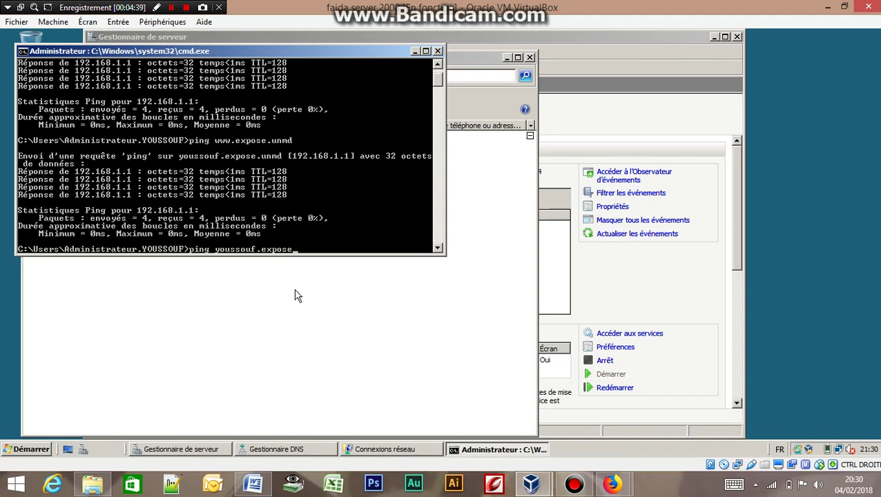
{"action": "type", "text": ".unmd"}
{"action": "key", "text": "Return"}
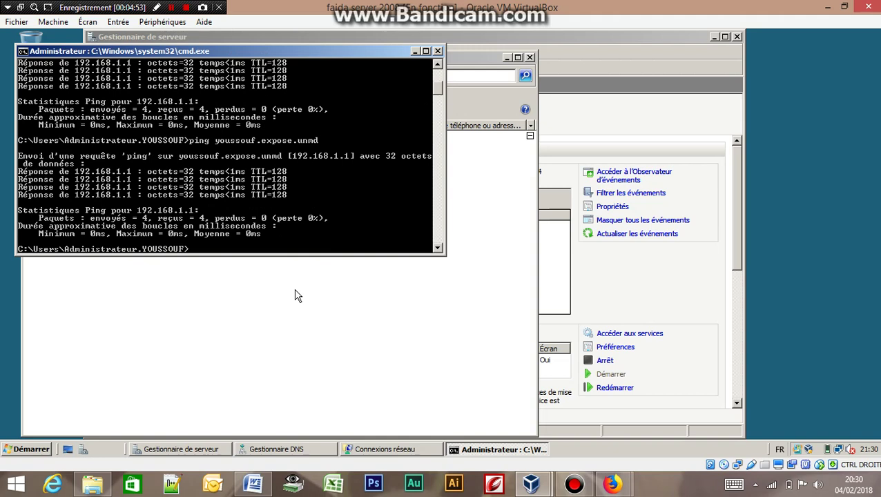
Step: Close the command prompt, the Connexions réseau window and the Gestionnaire DNS console
{"action": "left_click", "coordinate": [437, 50]}
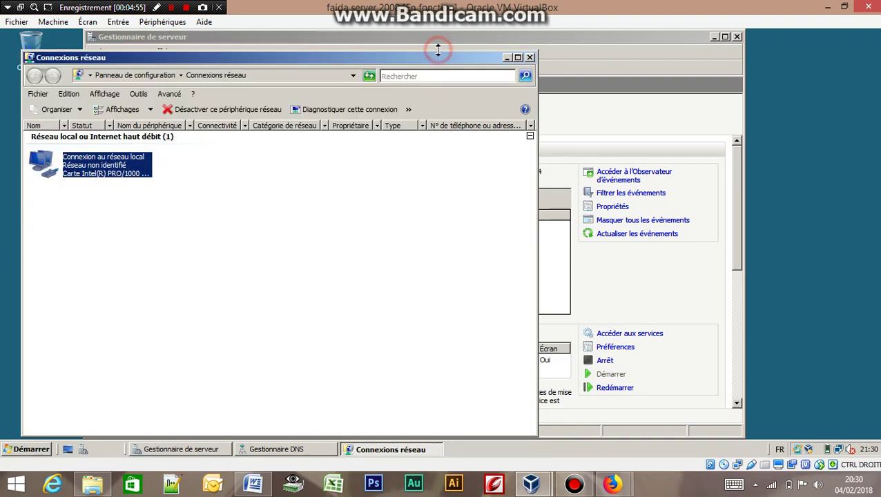
{"action": "left_click", "coordinate": [530, 57]}
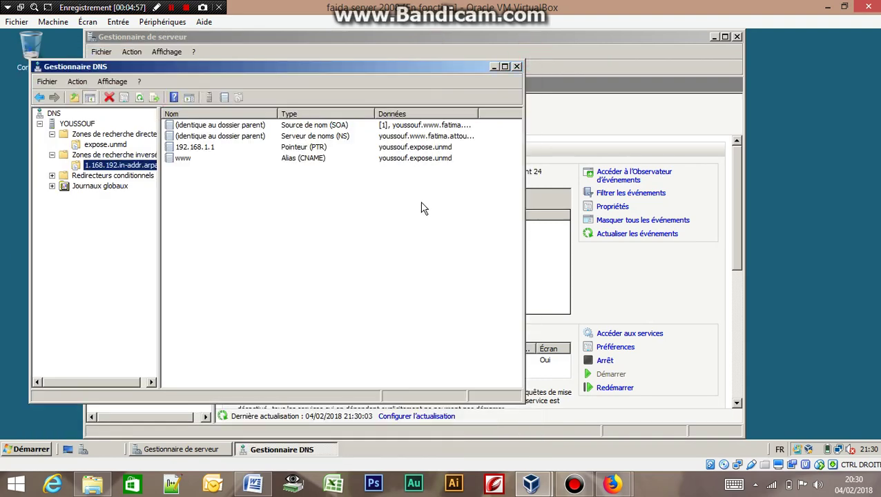
{"action": "left_click", "coordinate": [516, 67]}
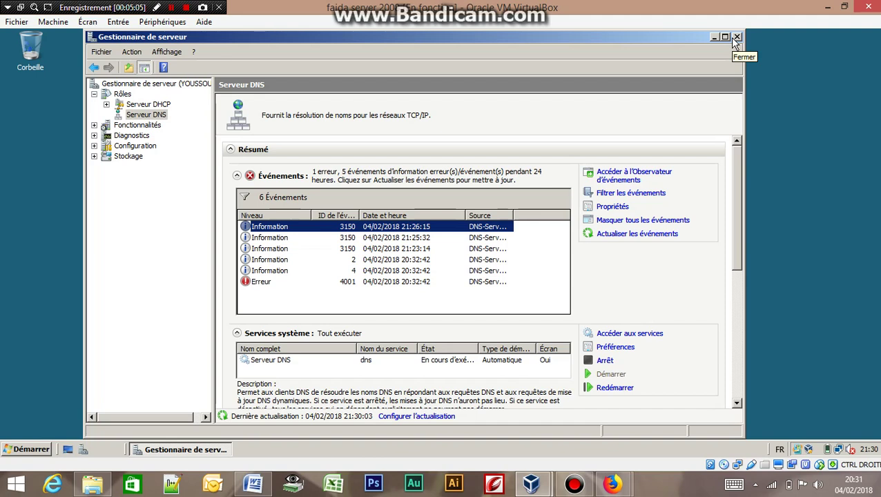
Step: Examine the Serveur DHCP role and the IPv4 scope 192.168.1.0 in the DHCP console, and close both management windows
{"action": "left_click", "coordinate": [149, 105]}
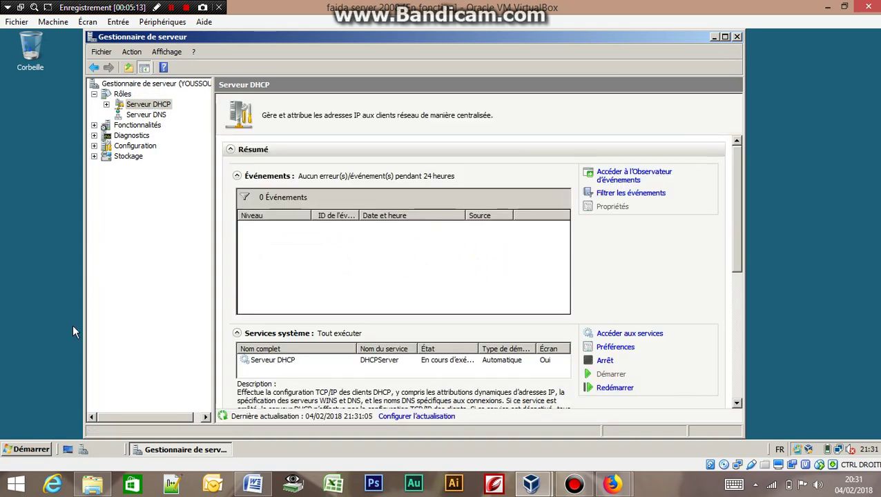
{"action": "left_click", "coordinate": [22, 450]}
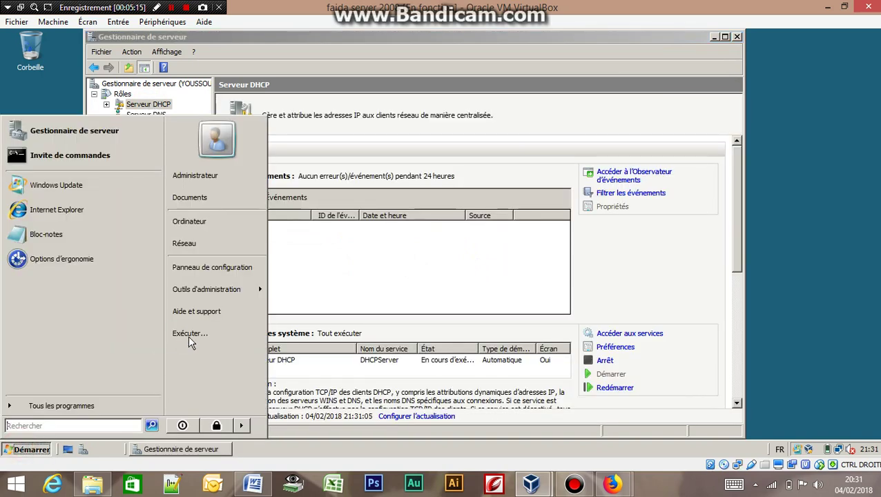
{"action": "mouse_move", "coordinate": [227, 294]}
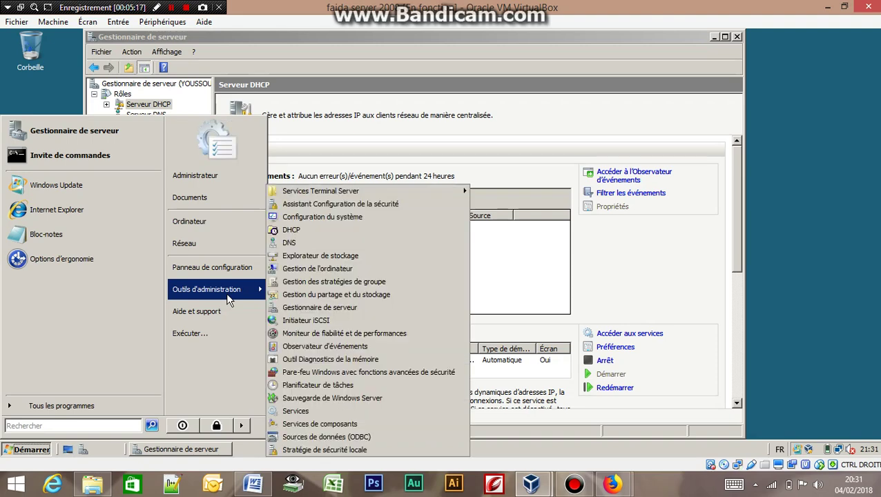
{"action": "left_click", "coordinate": [293, 232]}
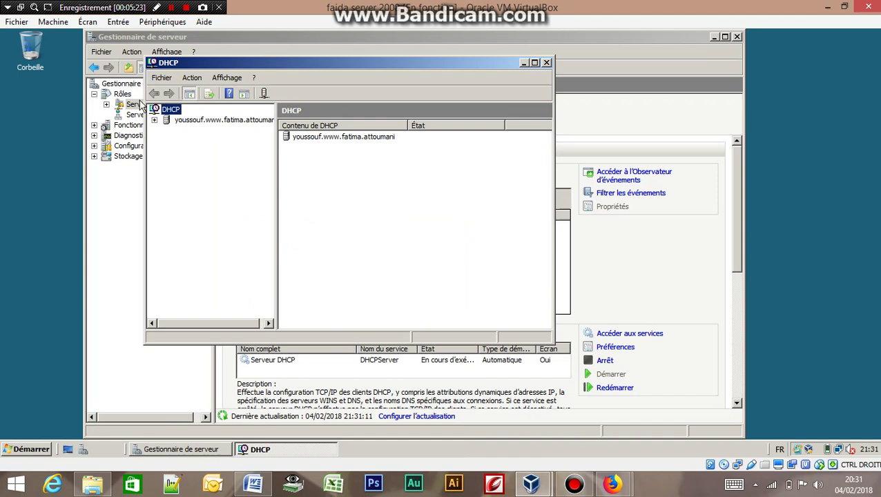
{"action": "left_click", "coordinate": [154, 120]}
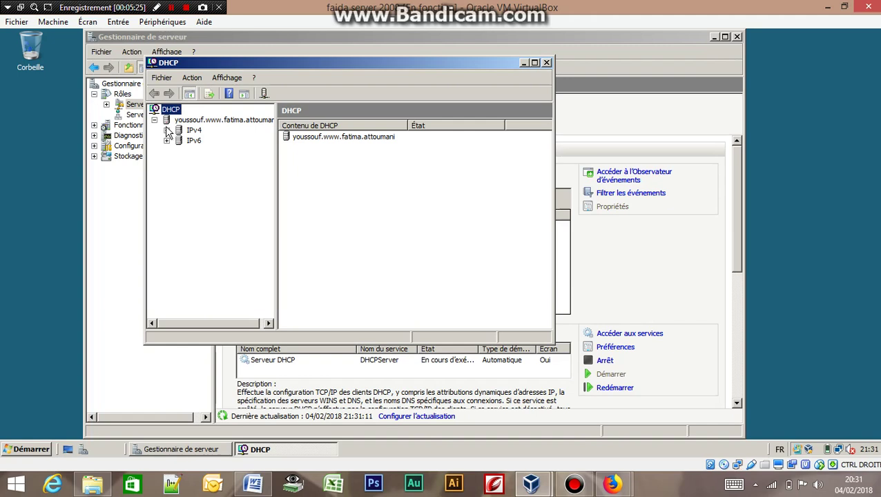
{"action": "left_click", "coordinate": [166, 131]}
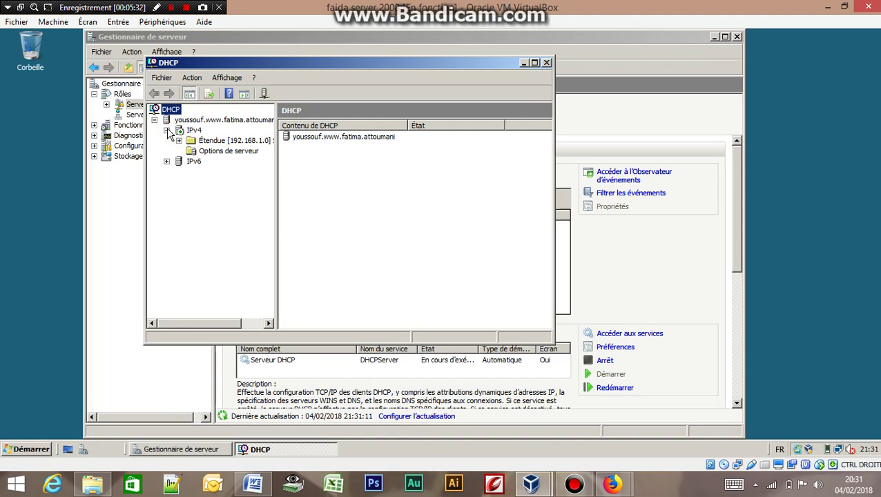
{"action": "left_click", "coordinate": [179, 141]}
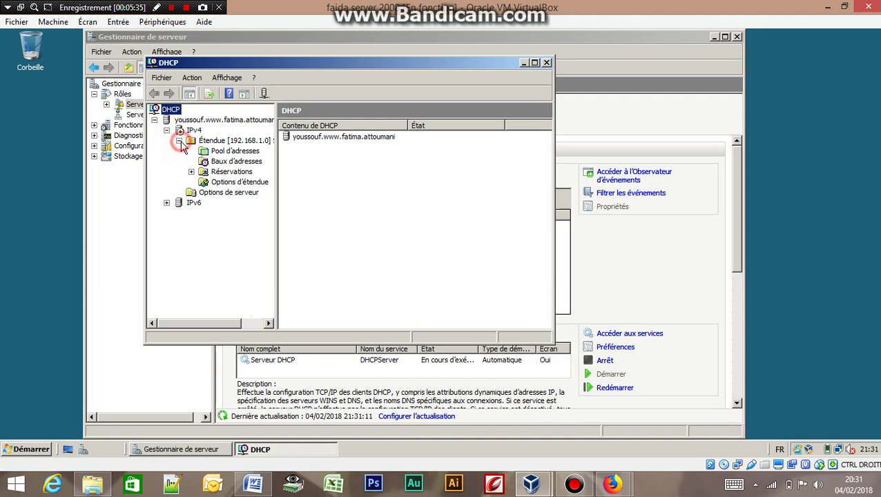
{"action": "left_click", "coordinate": [546, 63]}
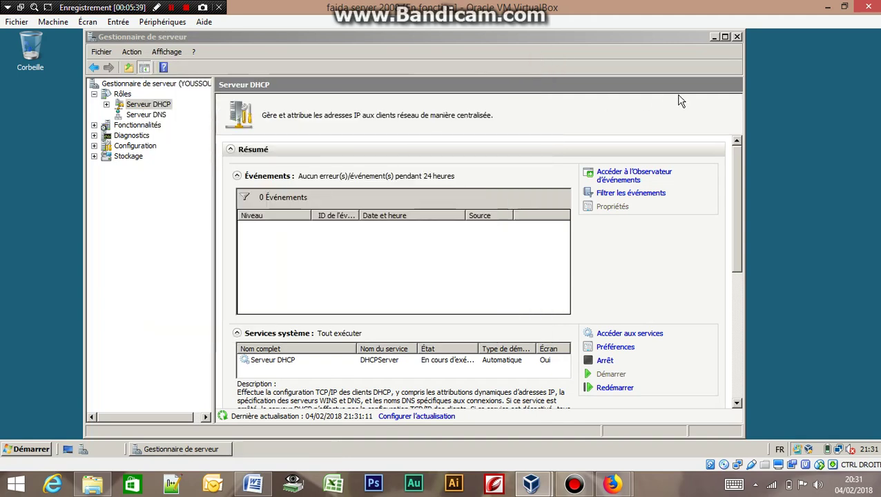
{"action": "left_click", "coordinate": [737, 37]}
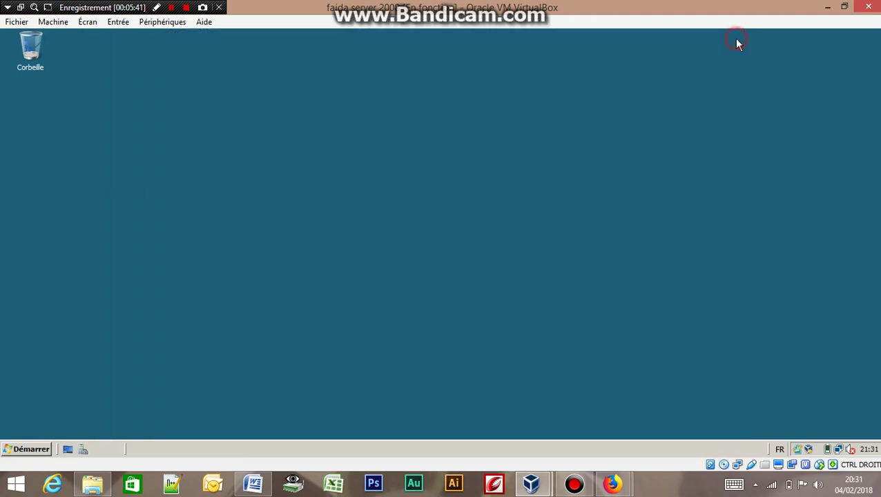
Step: Reopen the Gestionnaire de serveur and start the Assistant Ajout de rôles from its Rôles section
{"action": "left_click", "coordinate": [83, 449]}
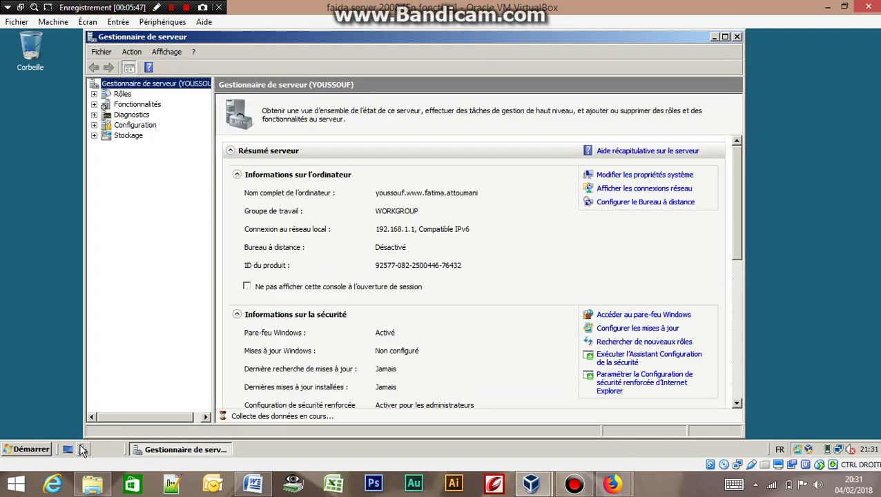
{"action": "left_click", "coordinate": [94, 94]}
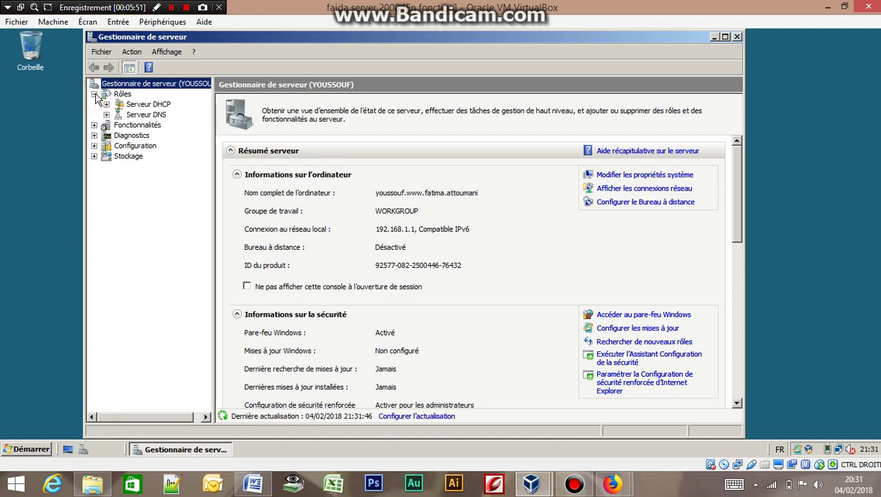
{"action": "left_click", "coordinate": [119, 94]}
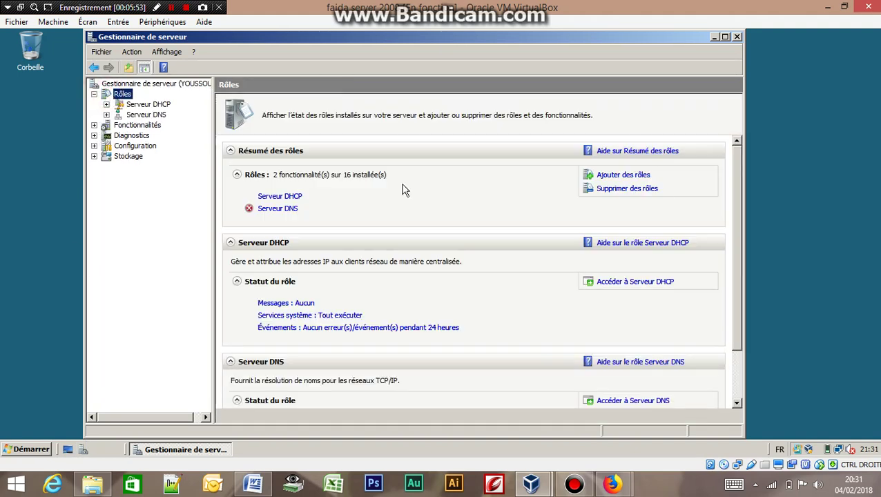
{"action": "left_click", "coordinate": [597, 174]}
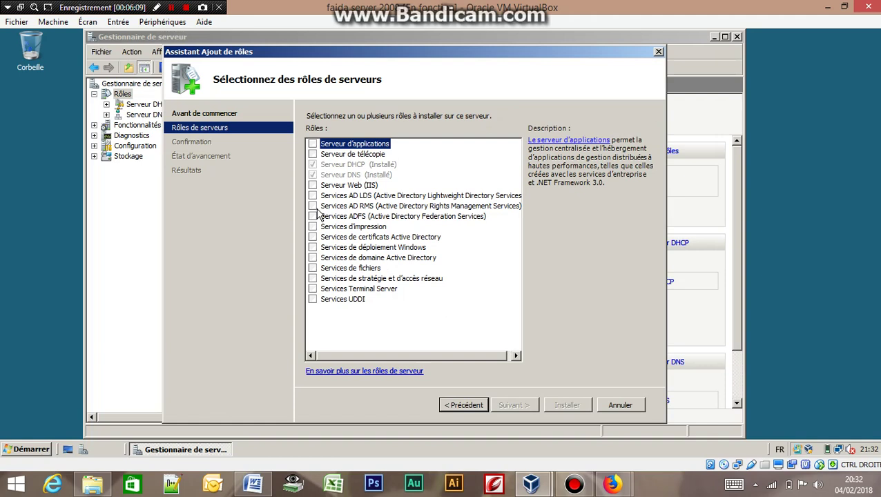
Step: Select the Services de domaine Active Directory role and launch its installation
{"action": "left_click", "coordinate": [316, 260]}
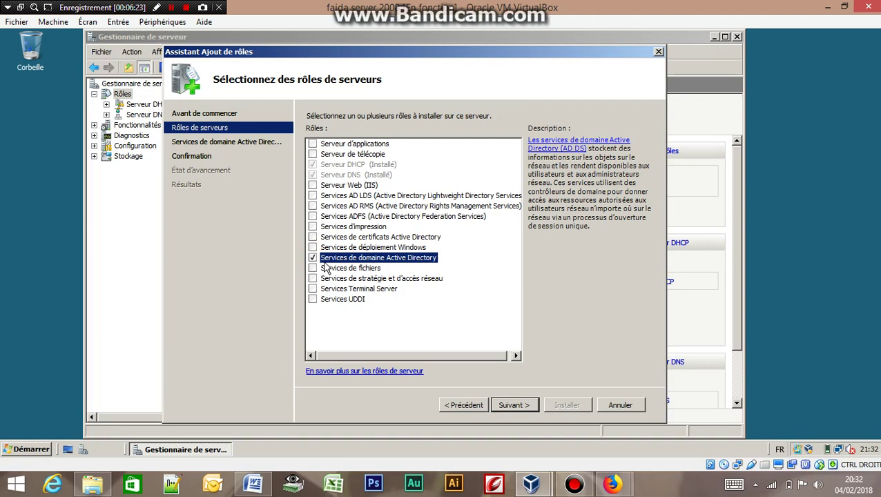
{"action": "left_click", "coordinate": [514, 405]}
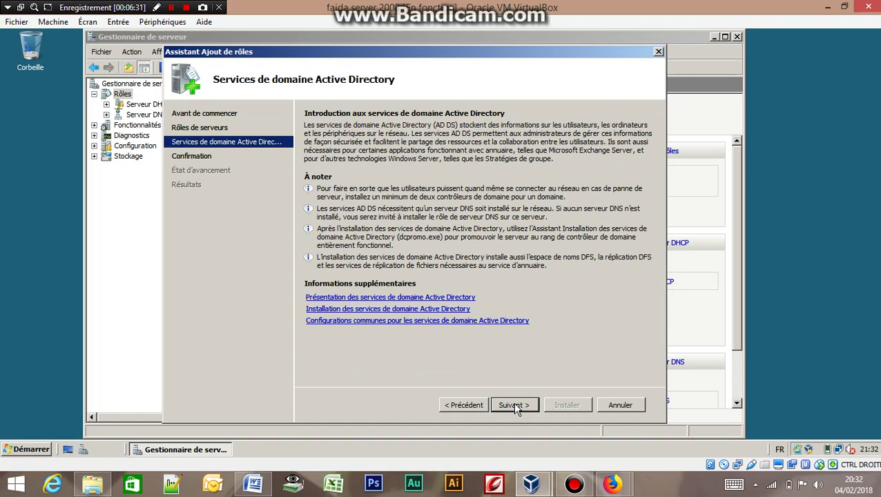
{"action": "left_click", "coordinate": [513, 404]}
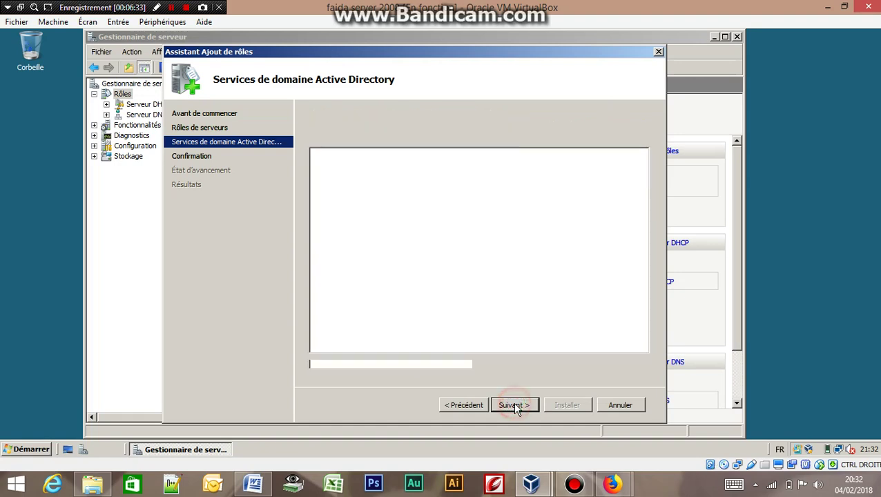
{"action": "left_click", "coordinate": [554, 405]}
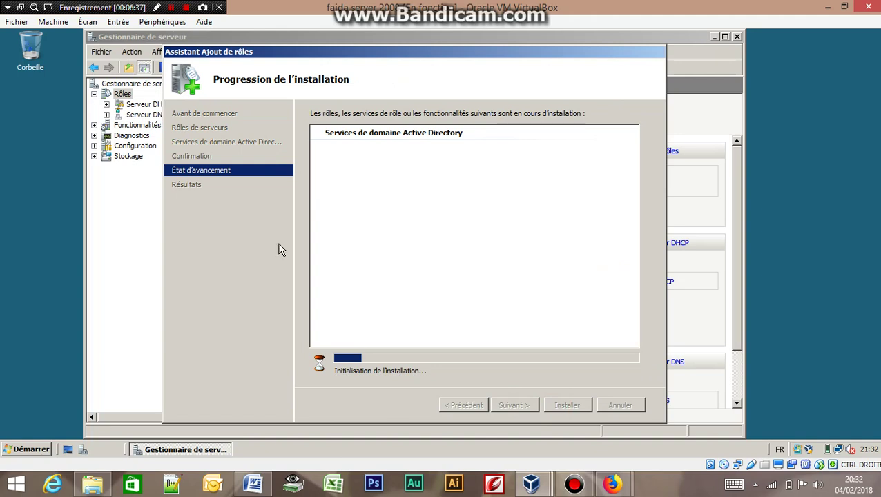
{"action": "left_click", "coordinate": [171, 7]}
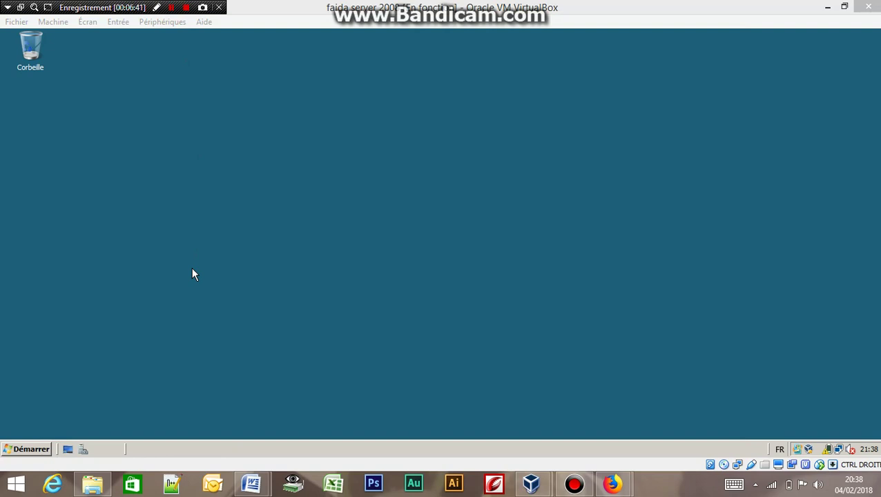
Step: Try to launch dcpromo from the Run dialog
{"action": "key", "text": "super+r"}
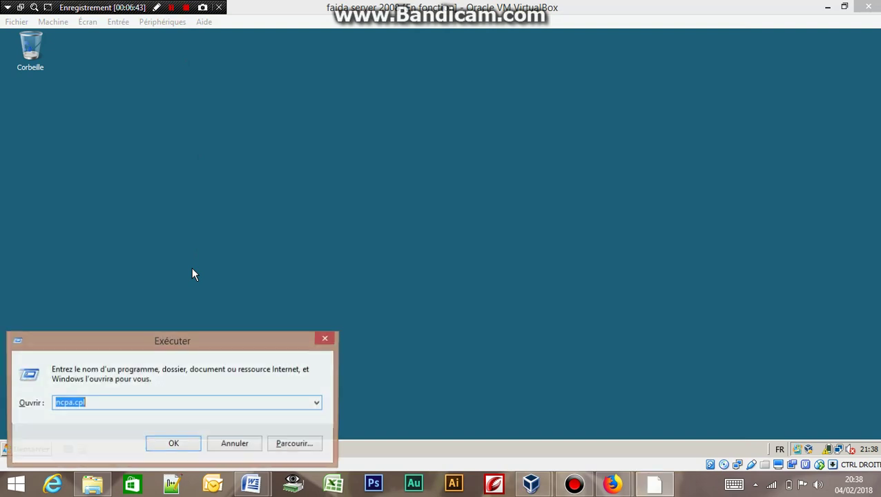
{"action": "type", "text": "d"}
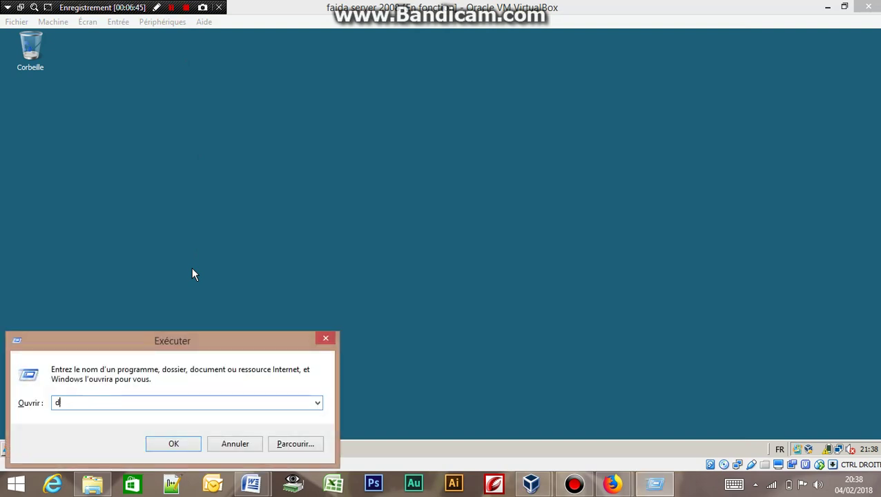
{"action": "type", "text": "cpromo"}
{"action": "key", "text": "Return"}
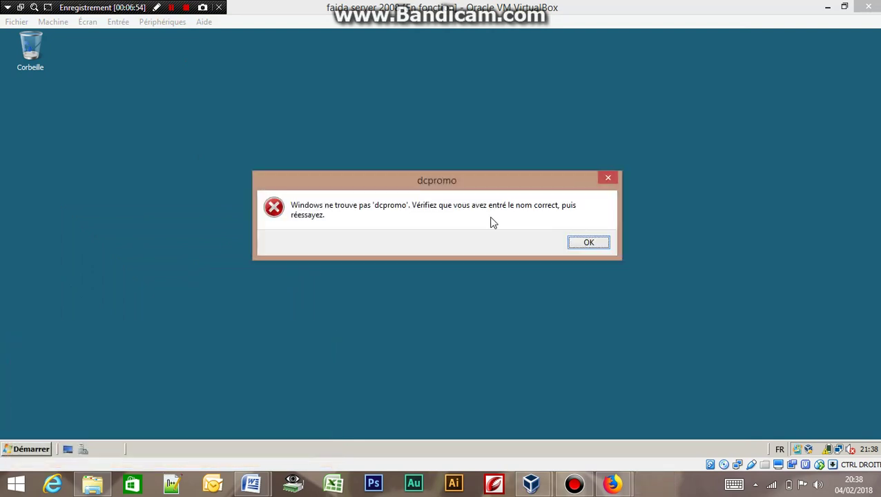
{"action": "left_click", "coordinate": [587, 243]}
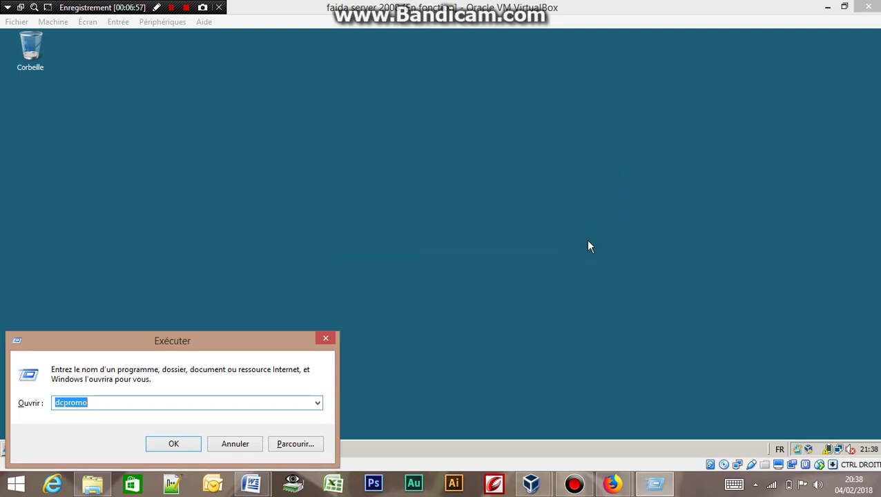
Step: Try once more to run the same dcpromo command after checking the Run dialog's command history
{"action": "left_click", "coordinate": [317, 403]}
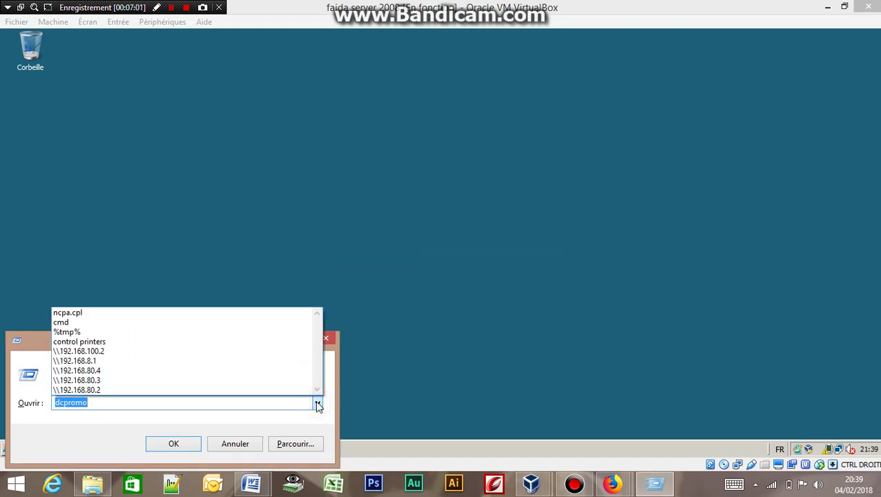
{"action": "left_click", "coordinate": [183, 408]}
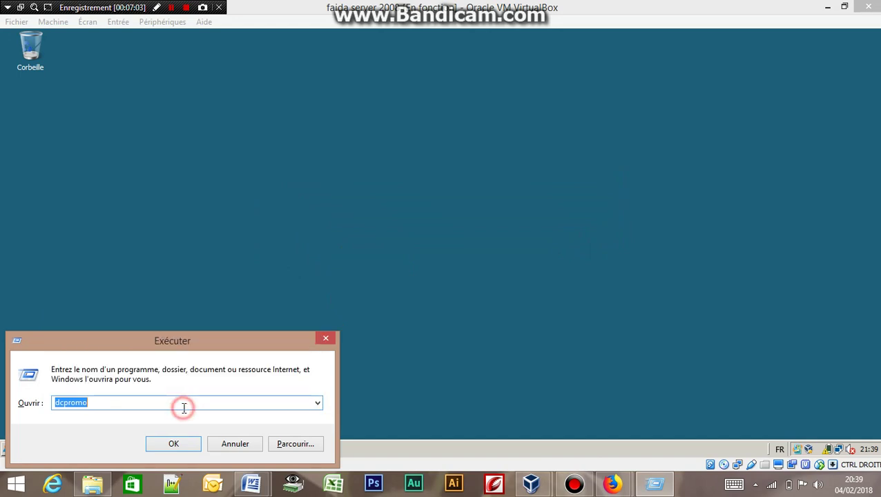
{"action": "left_click", "coordinate": [183, 408]}
{"action": "left_click", "coordinate": [184, 408]}
{"action": "key", "text": "Return"}
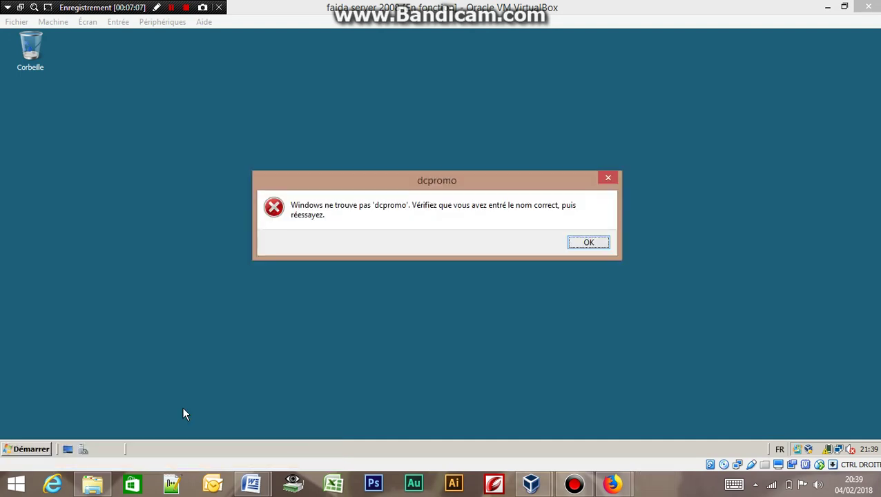
{"action": "left_click", "coordinate": [586, 249]}
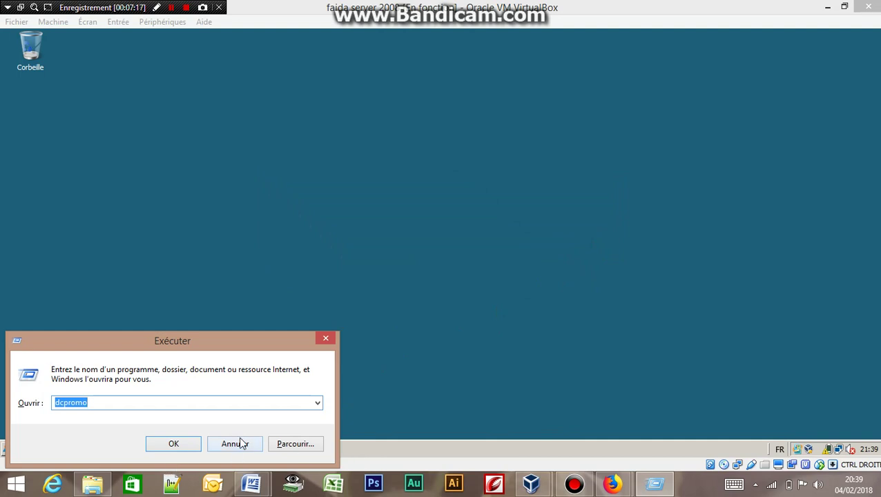
Step: Consult the Active Directory installation notes in the Word document, and return to the faida server 2008 virtual machine
{"action": "left_click", "coordinate": [252, 482]}
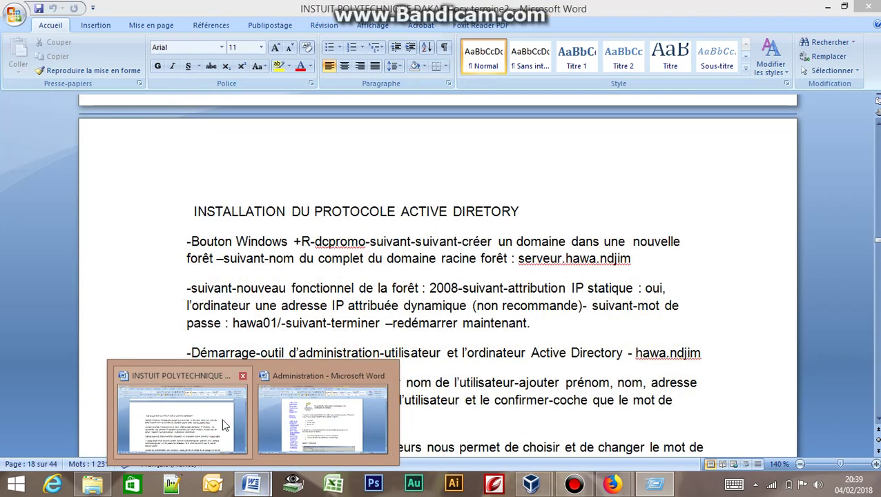
{"action": "left_click", "coordinate": [224, 421]}
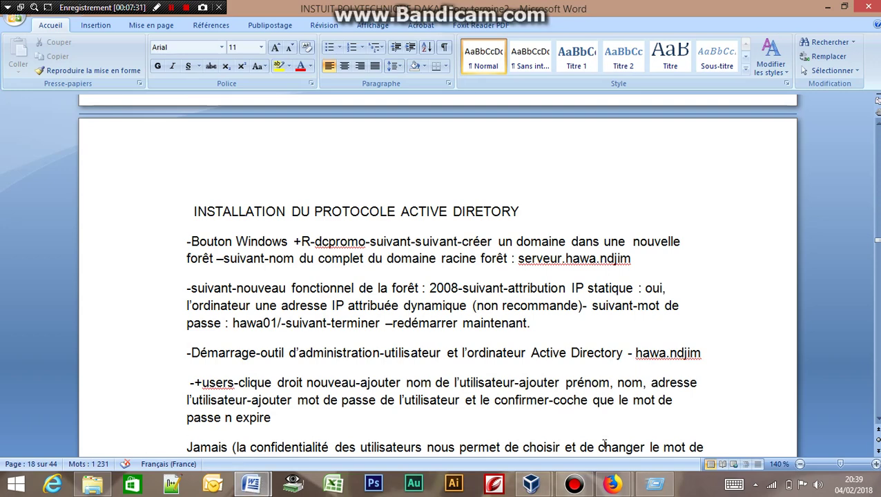
{"action": "mouse_move", "coordinate": [550, 488]}
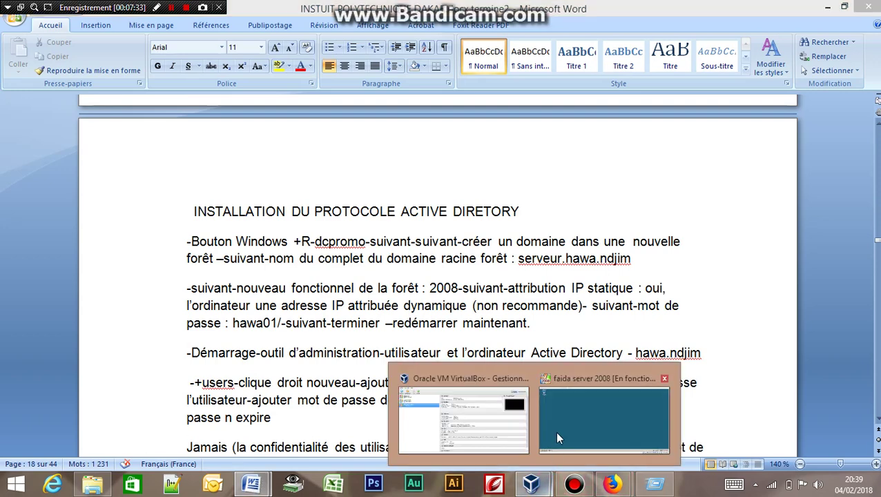
{"action": "left_click", "coordinate": [561, 437]}
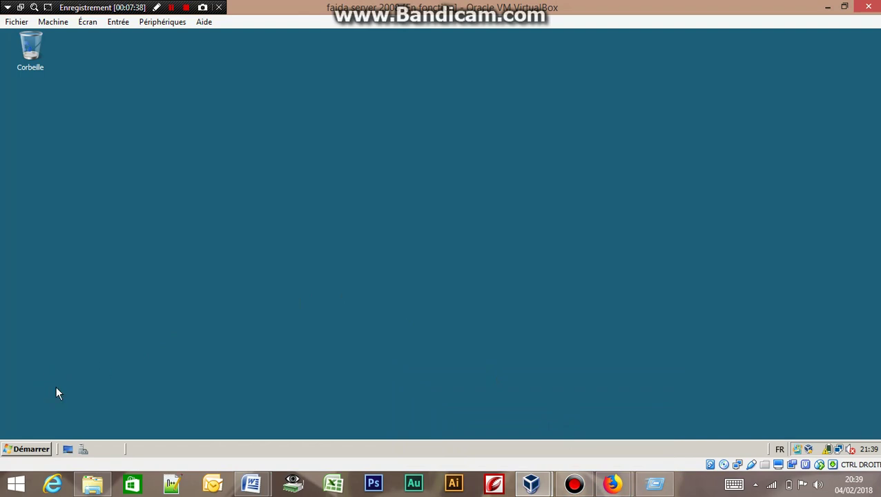
Step: Run dcpromo on the virtual server to start the Active Directory Domain Services installation wizard
{"action": "key", "text": "super+r"}
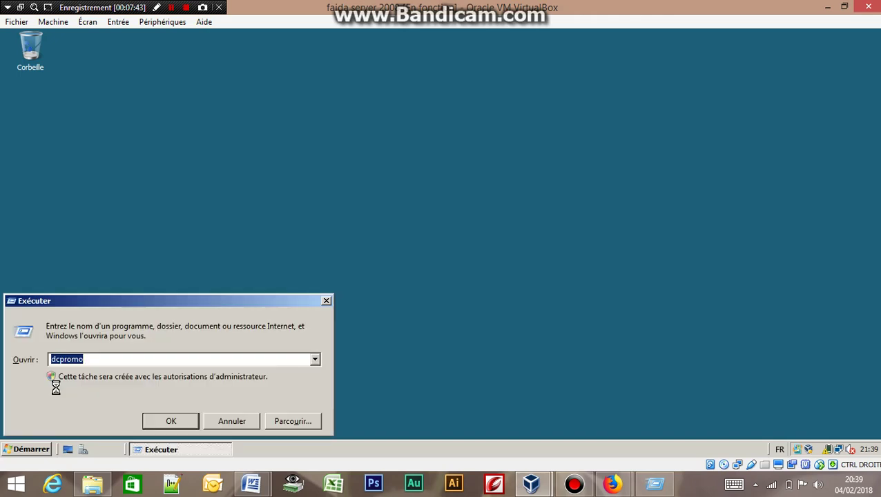
{"action": "key", "text": "Return"}
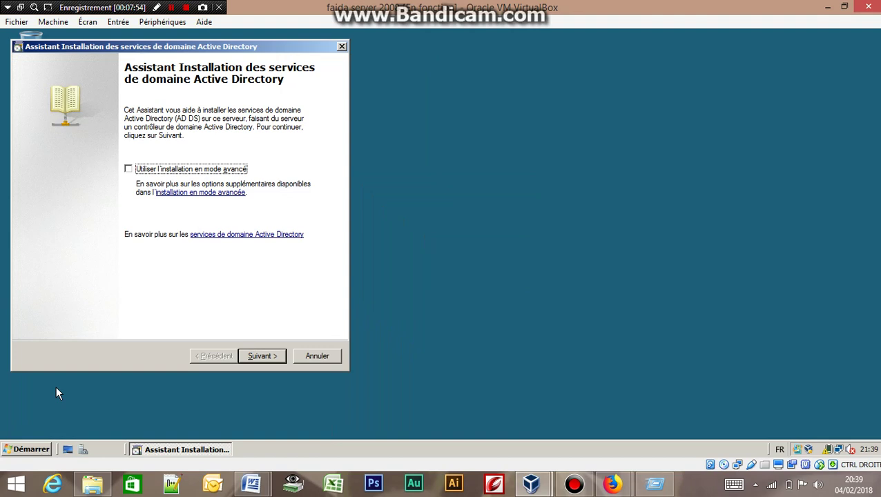
{"action": "left_click", "coordinate": [171, 7]}
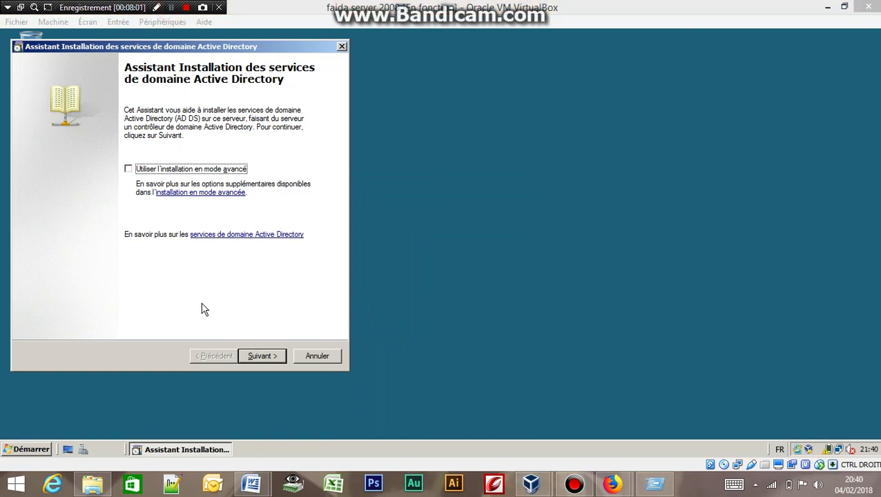
Step: Proceed past the operating system compatibility notice and choose to create a domain in a new forest (Créer un domaine dans une nouvelle forêt)
{"action": "left_click", "coordinate": [268, 357]}
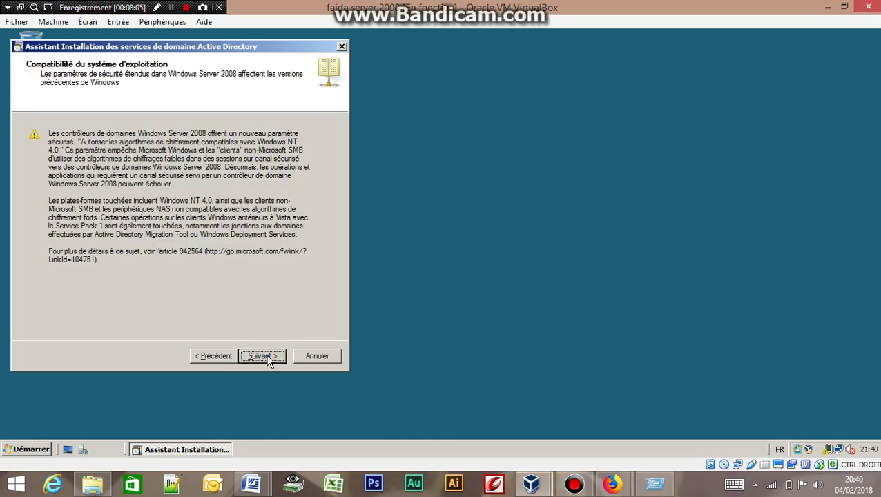
{"action": "left_click", "coordinate": [268, 356]}
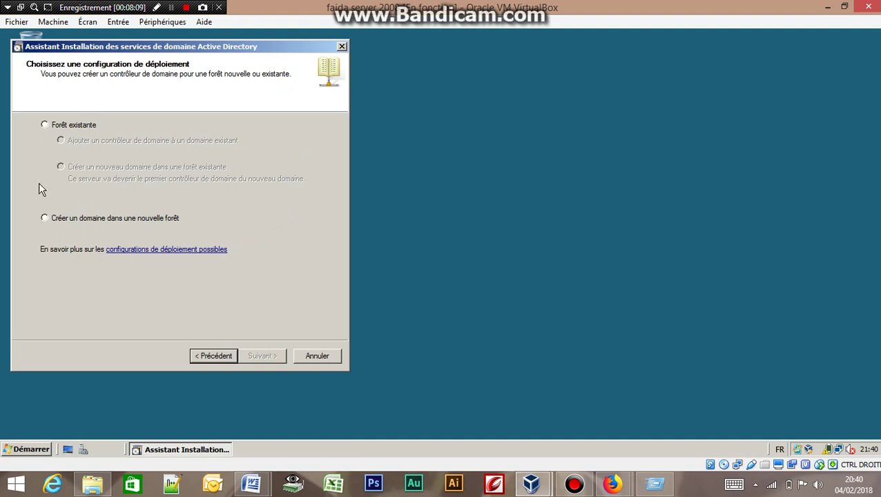
{"action": "left_click", "coordinate": [55, 219]}
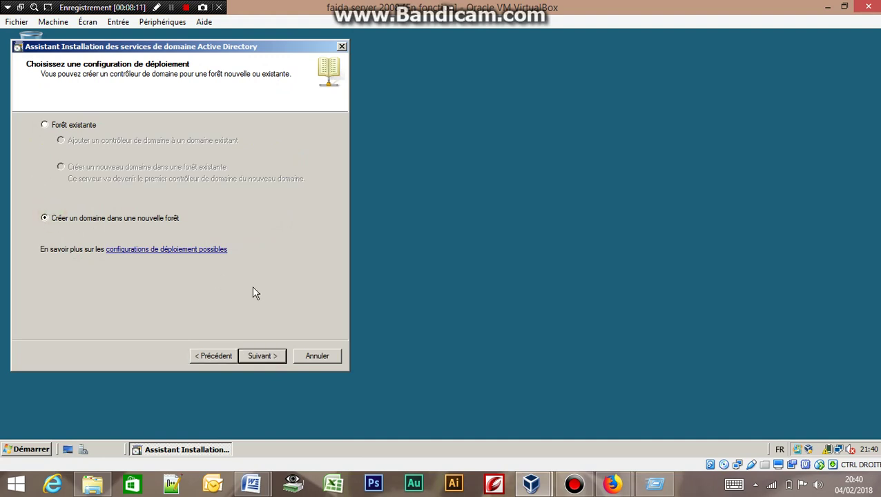
{"action": "left_click", "coordinate": [261, 355]}
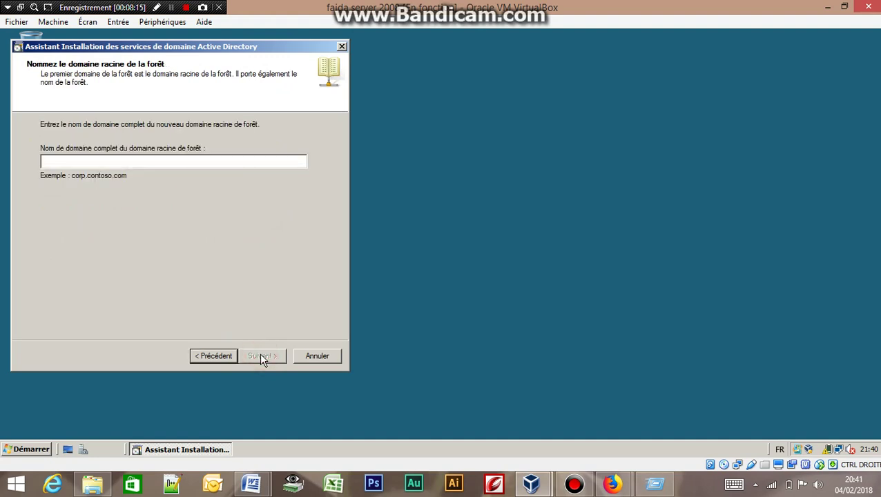
Step: Name the forest root domain youssouf.expose.unmd and acknowledge the NetBIOS name notice
{"action": "left_click", "coordinate": [163, 158]}
{"action": "type", "text": "yo"}
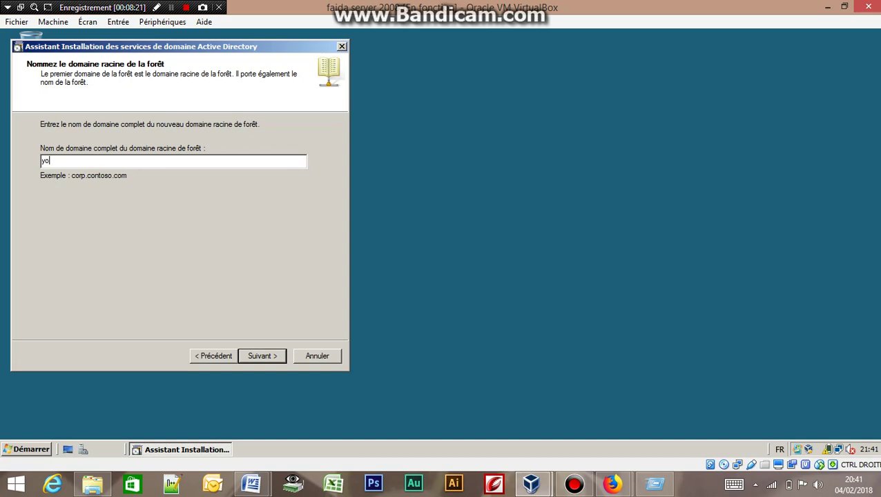
{"action": "type", "text": "ussouf.expose.unmd"}
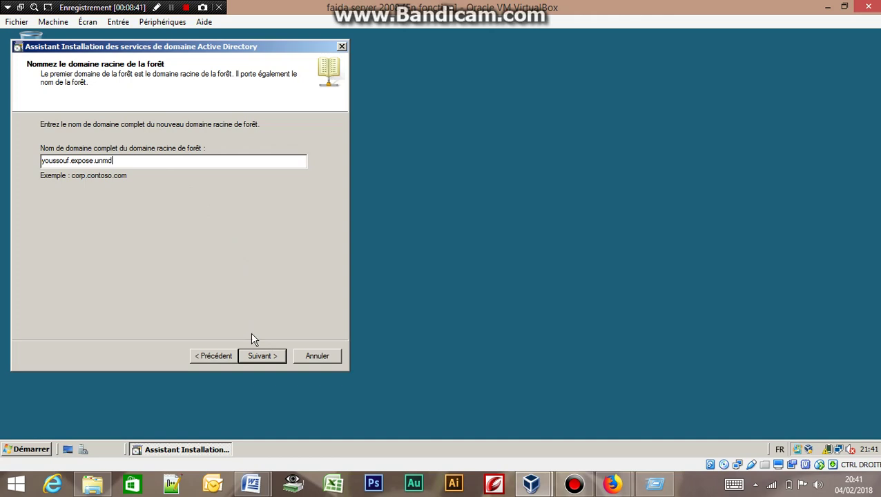
{"action": "left_click", "coordinate": [261, 355]}
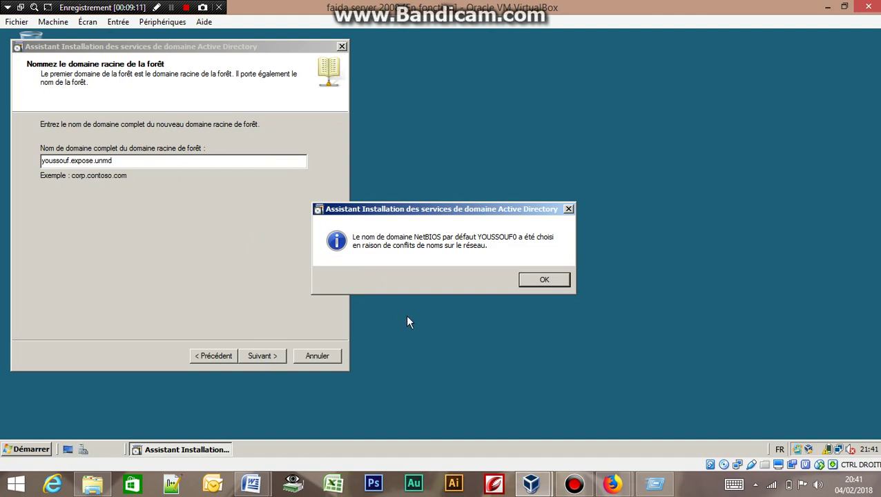
{"action": "left_click", "coordinate": [544, 280]}
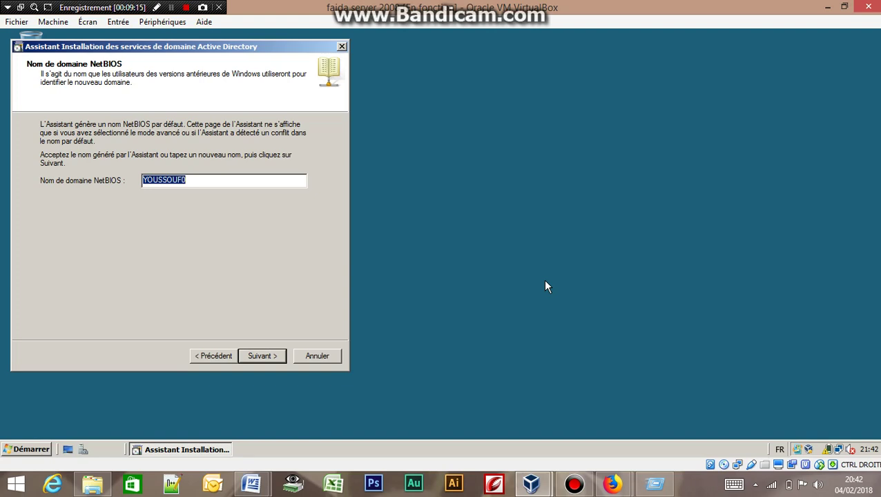
Step: View the host computer's general system information, including its computer name and workgroup, and close it to return to the NetBIOS name page
{"action": "left_click", "coordinate": [254, 186]}
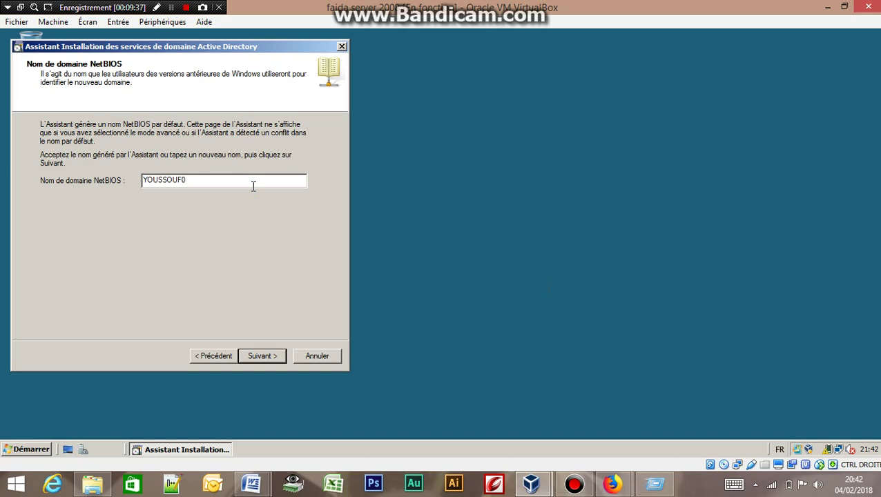
{"action": "left_click", "coordinate": [699, 487]}
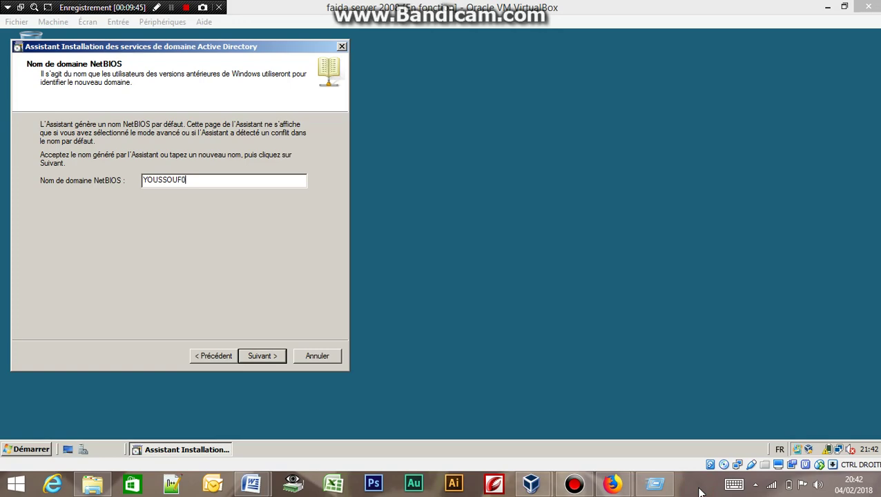
{"action": "key", "text": "super+Pause"}
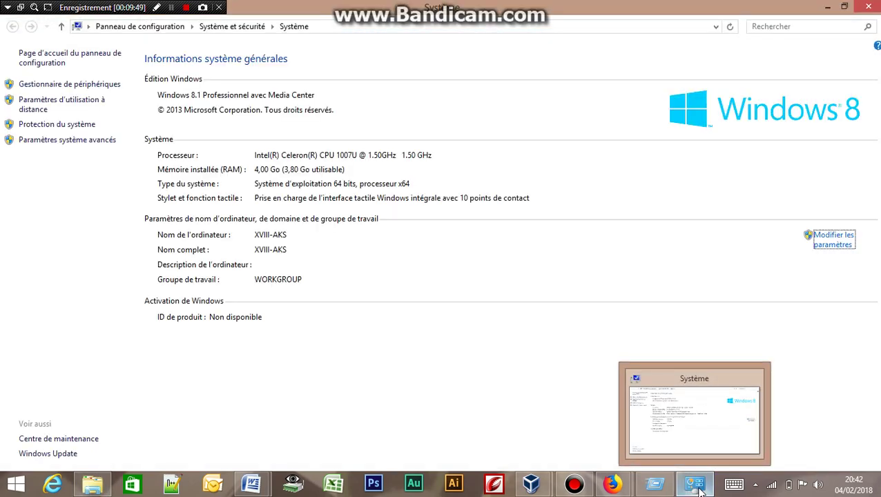
{"action": "left_click", "coordinate": [868, 7]}
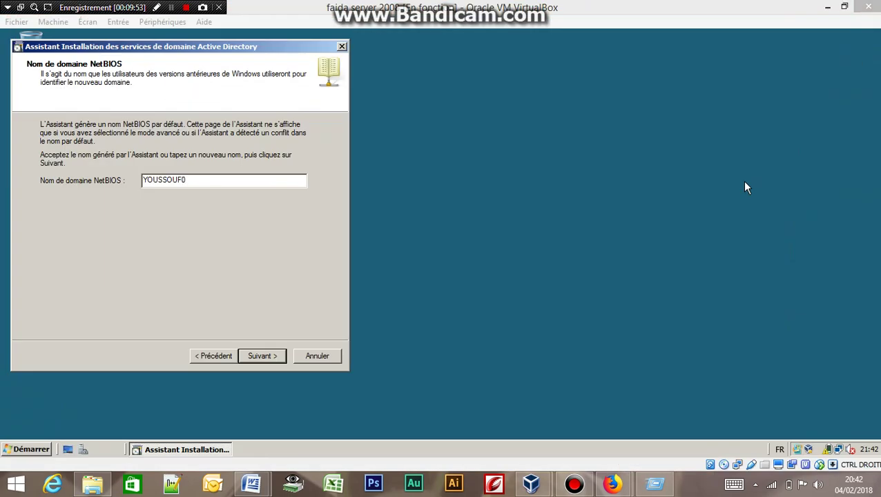